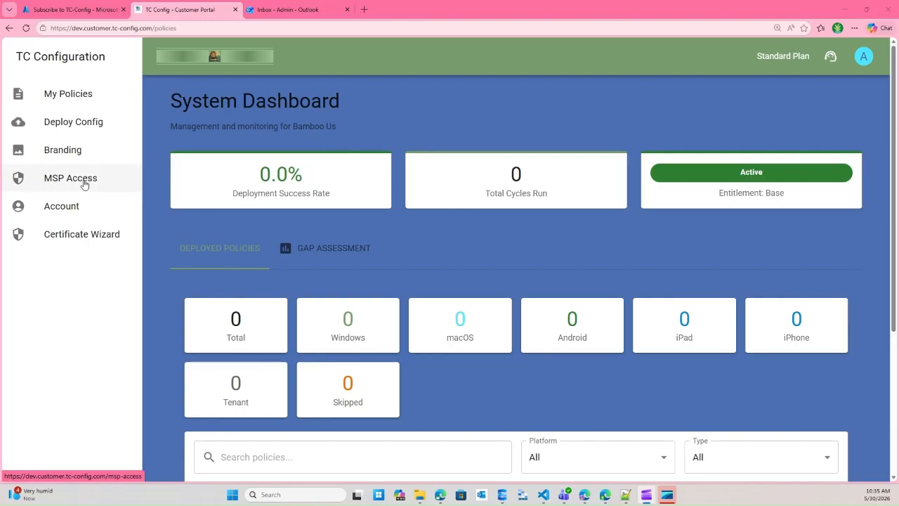
- On the MSP Access page, enter safetlok.com as the MSP email domain and generate a verification code
click(53, 181)
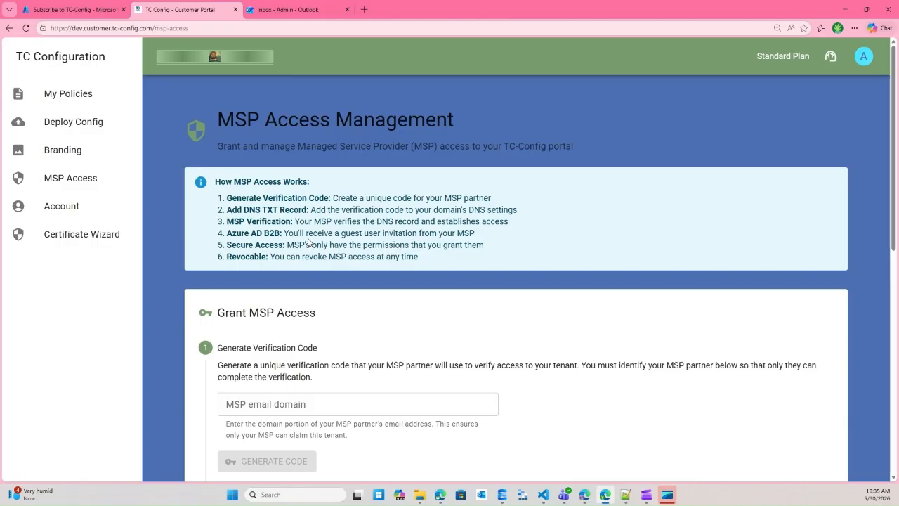
scroll(382, 226, down, 3)
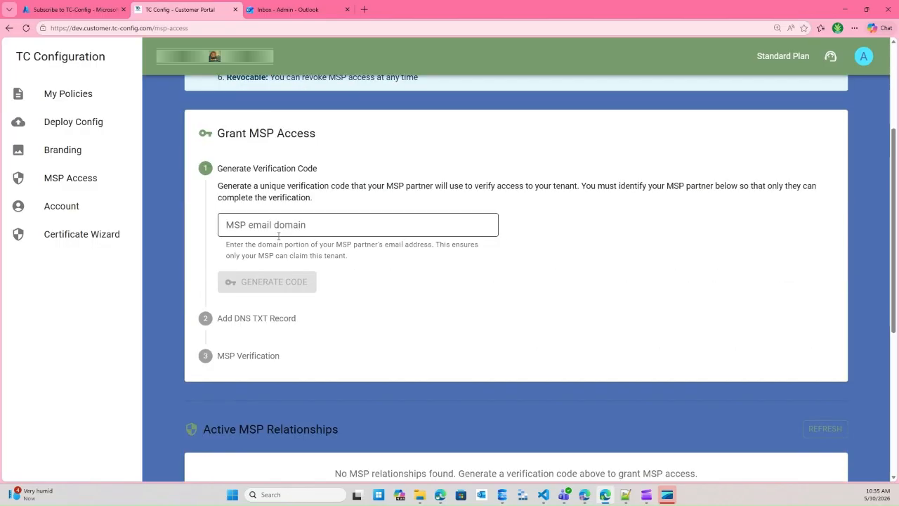
click(242, 225)
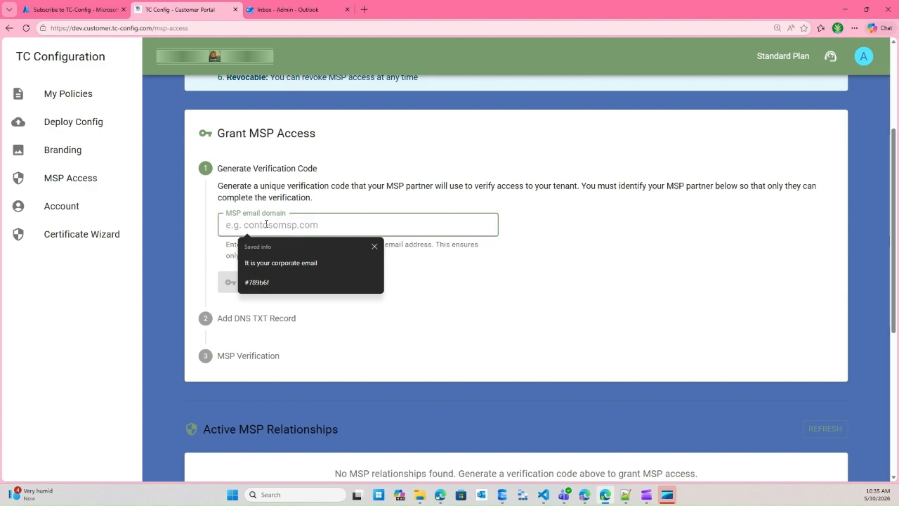
text(safetlok)
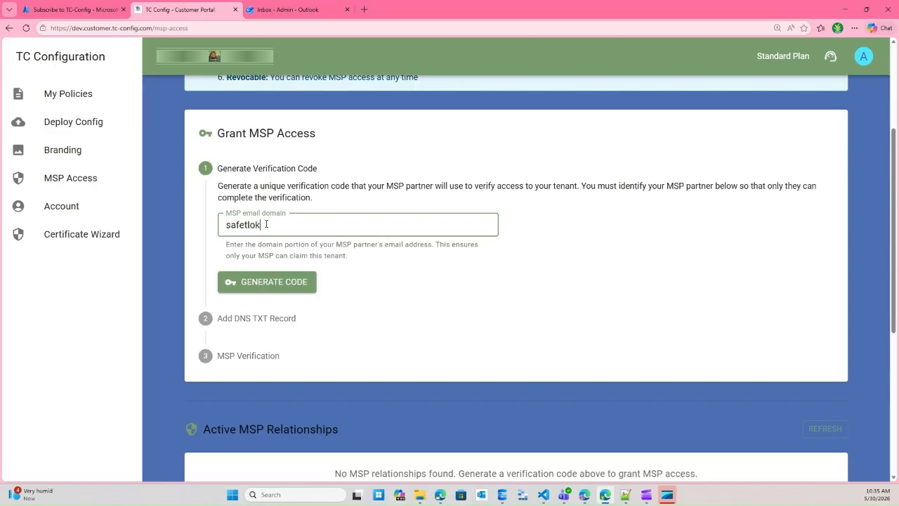
text(.dom)
click(276, 285)
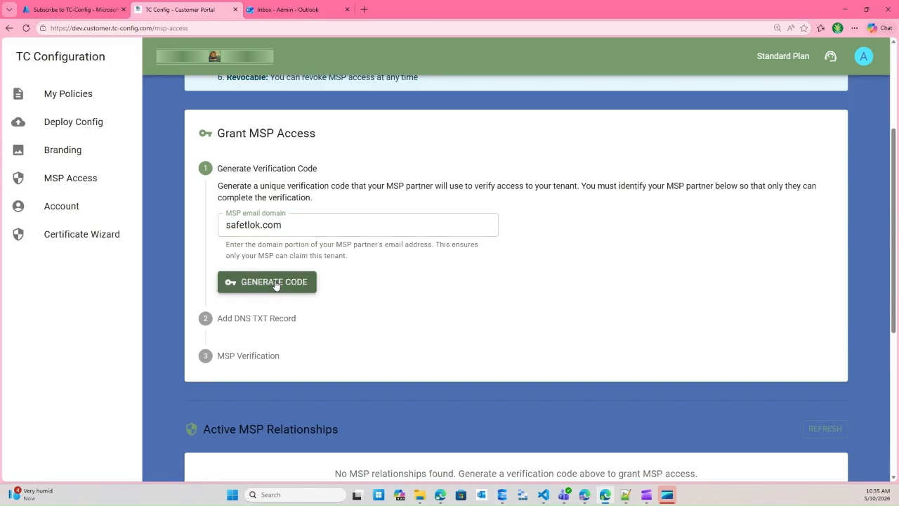
click(276, 285)
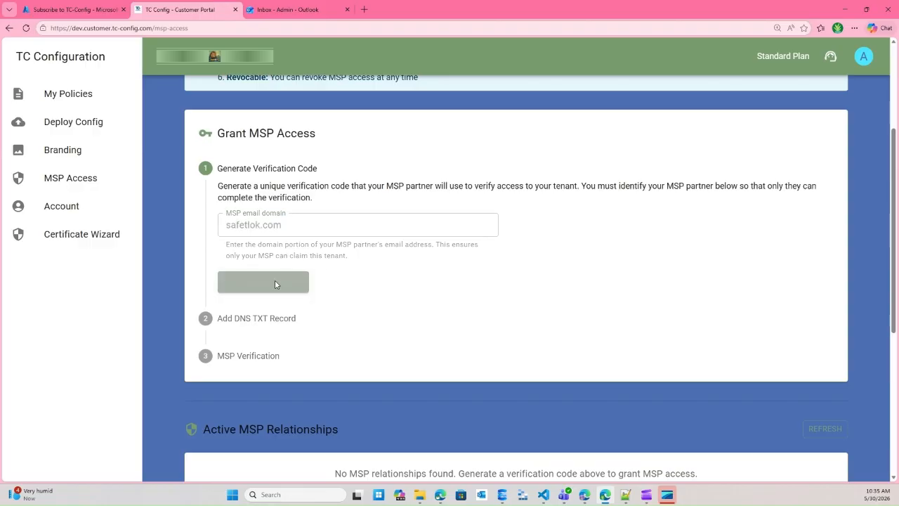
- Copy the newly generated verification code, then move the stopwatch to the lower left and reset it
scroll(355, 286, down, 2)
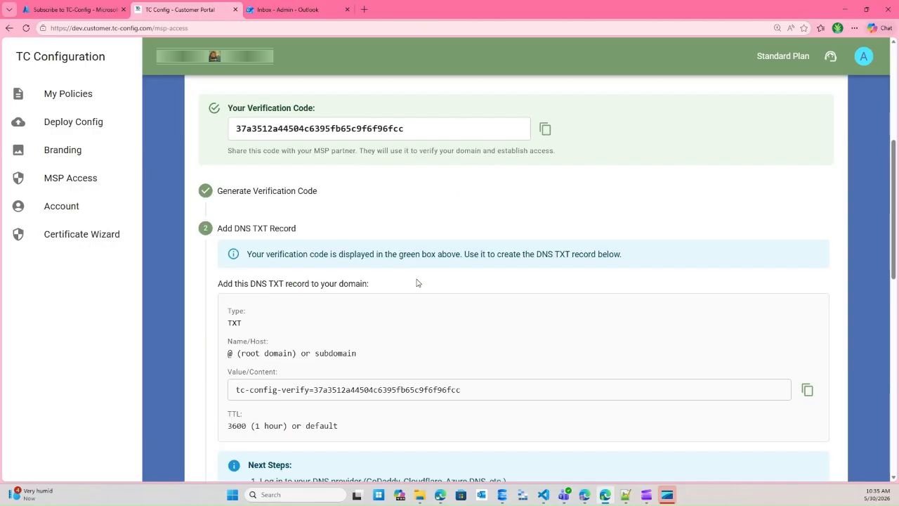
click(545, 129)
scroll(422, 211, down, 3)
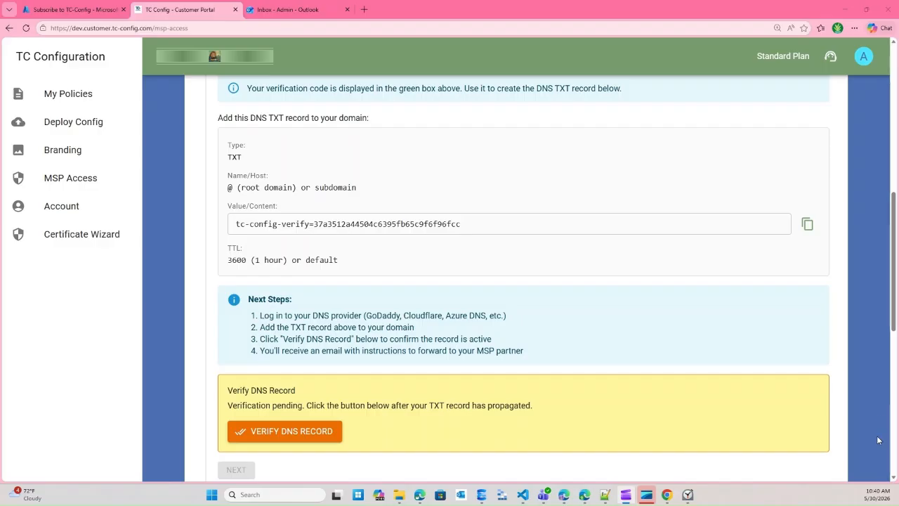
drag(898, 412, 49, 410)
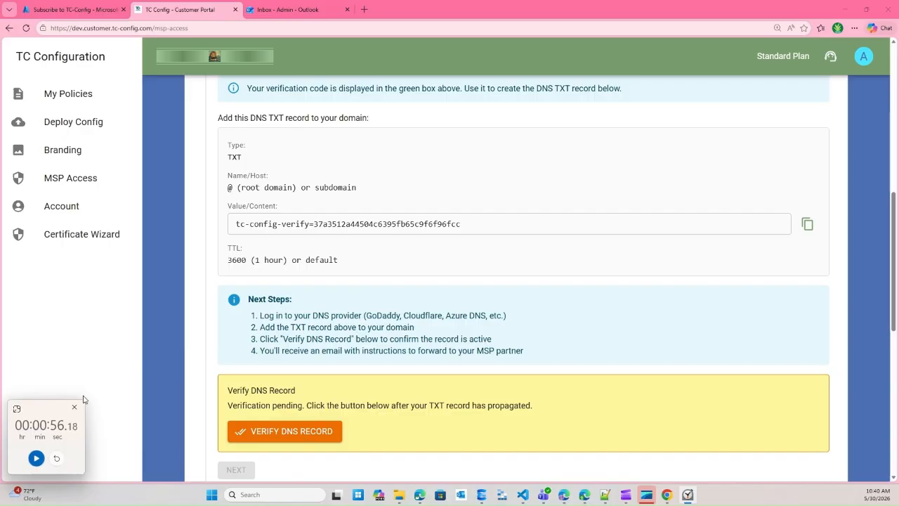
click(57, 458)
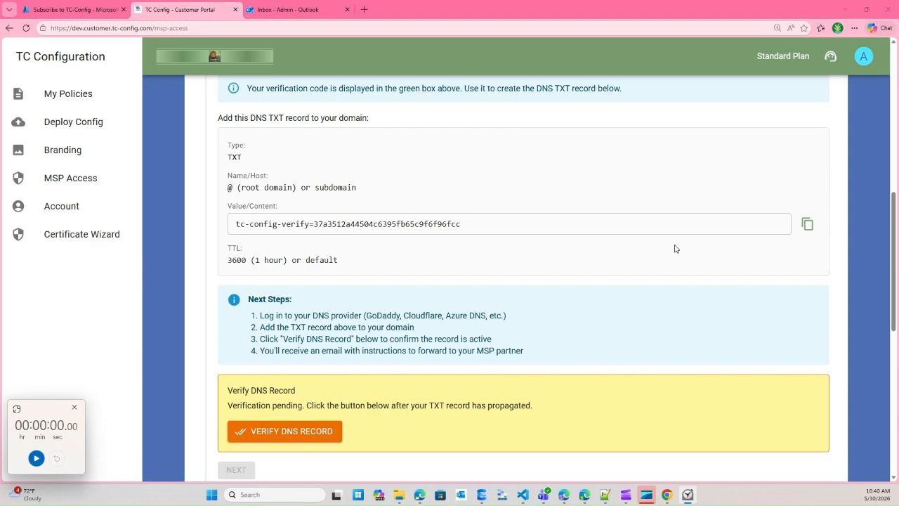
- Copy the tc-config-verify TXT record value from the portal
click(492, 224)
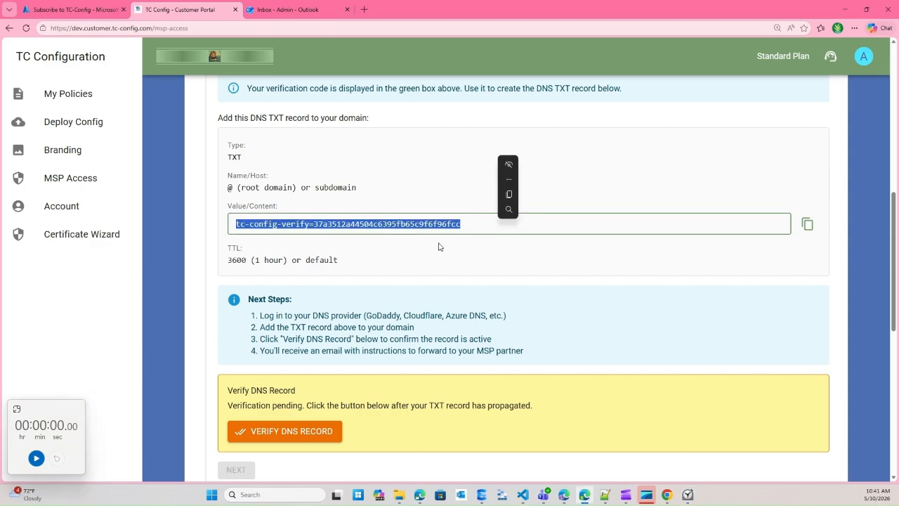
click(439, 246)
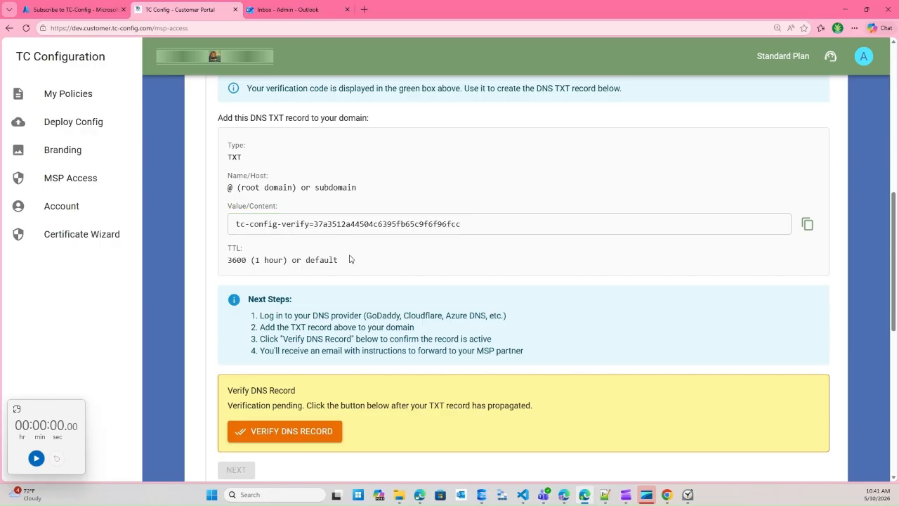
click(808, 225)
mouse_move(669, 501)
- Bring GoDaddy DNS Management for bamboo-us.com forward, zoom to 125%, and scroll to the TXT records
click(844, 9)
click(845, 9)
click(667, 495)
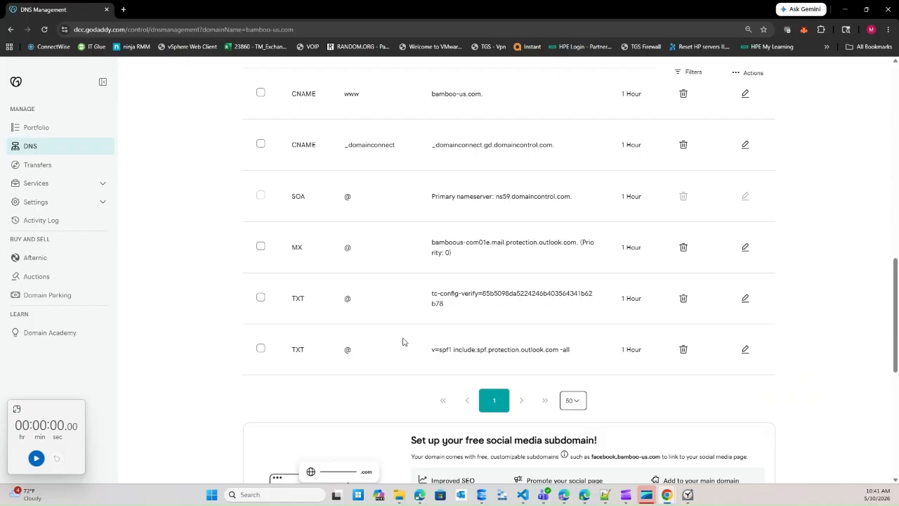
key(ctrl+plus)
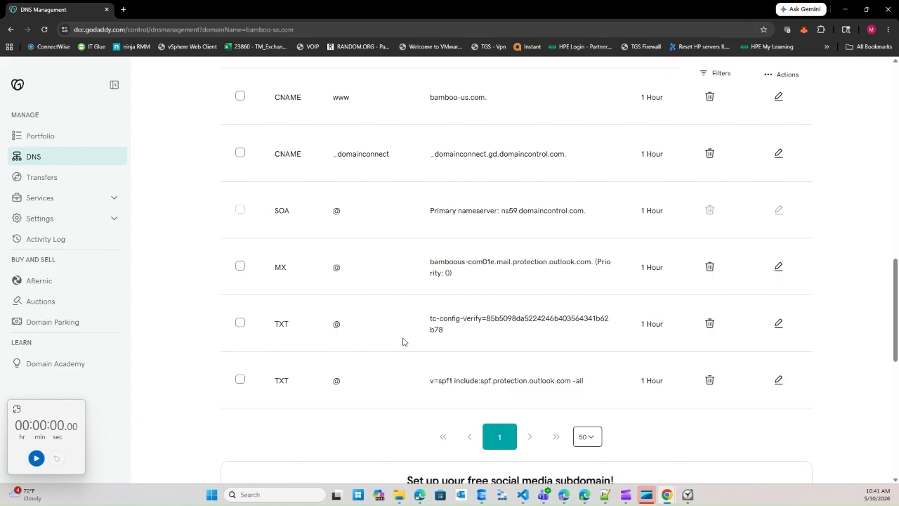
key(ctrl+plus)
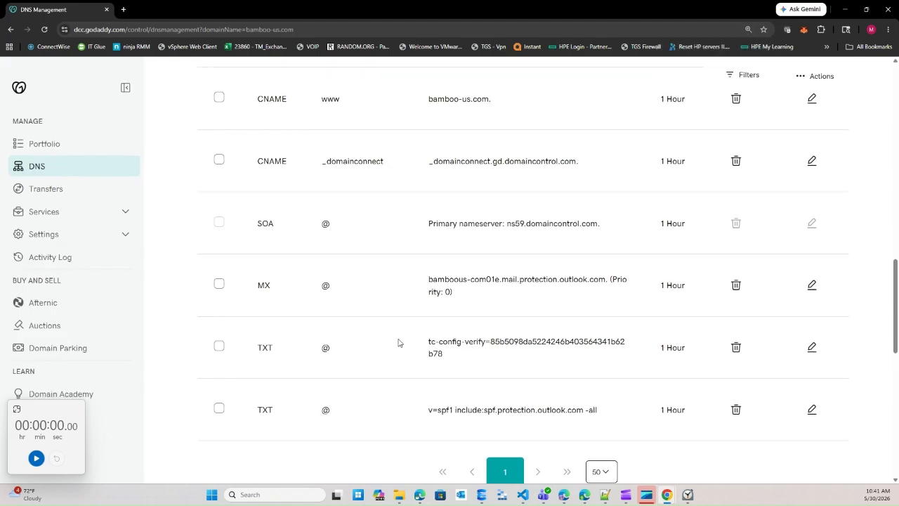
key(ctrl+plus)
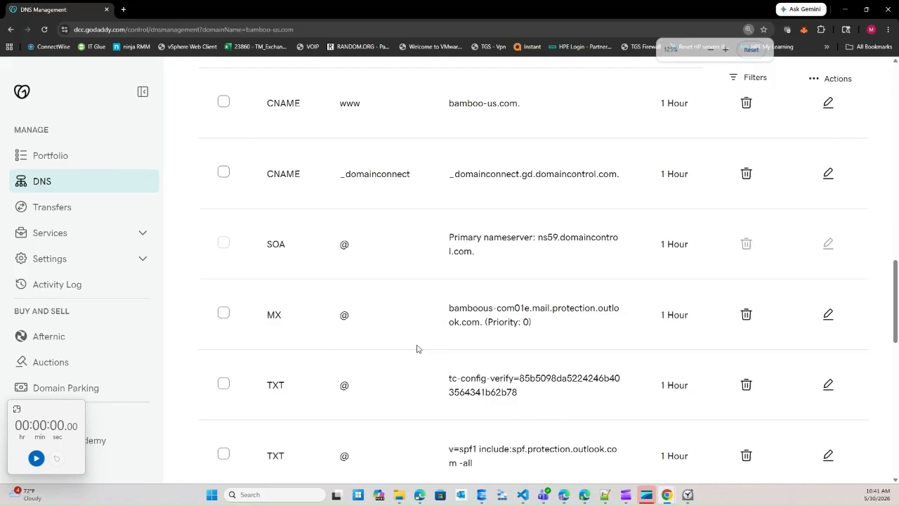
scroll(421, 347, down, 2)
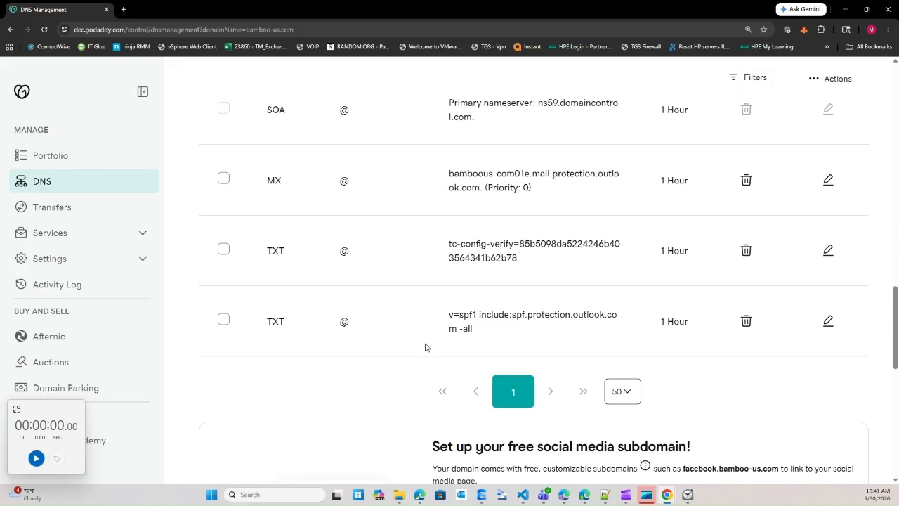
scroll(425, 347, down, 1)
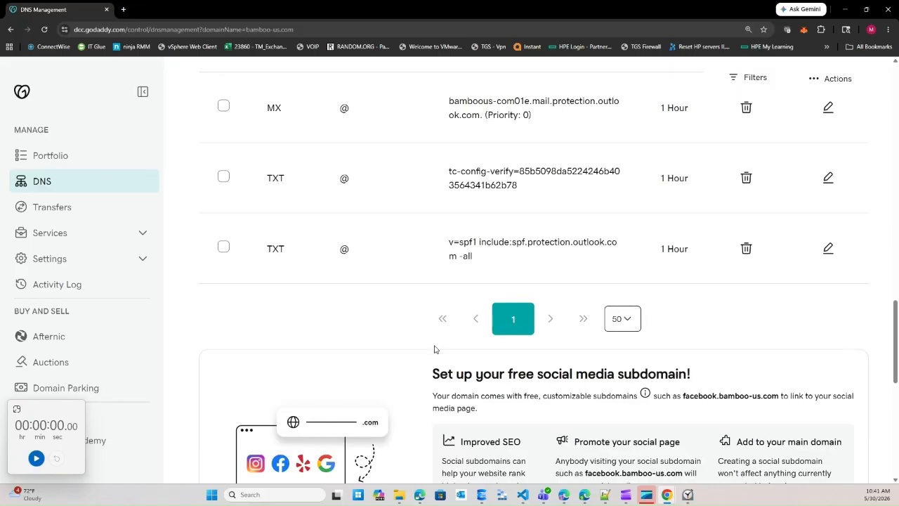
- Paste the new verification value into the tc-config-verify TXT record, keep TTL at 1 Hour, and save
click(829, 169)
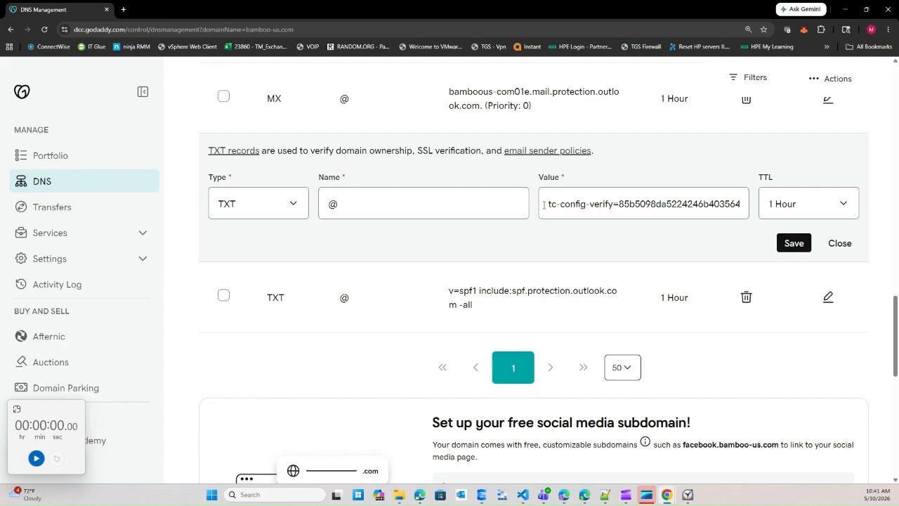
drag(567, 211, 787, 209)
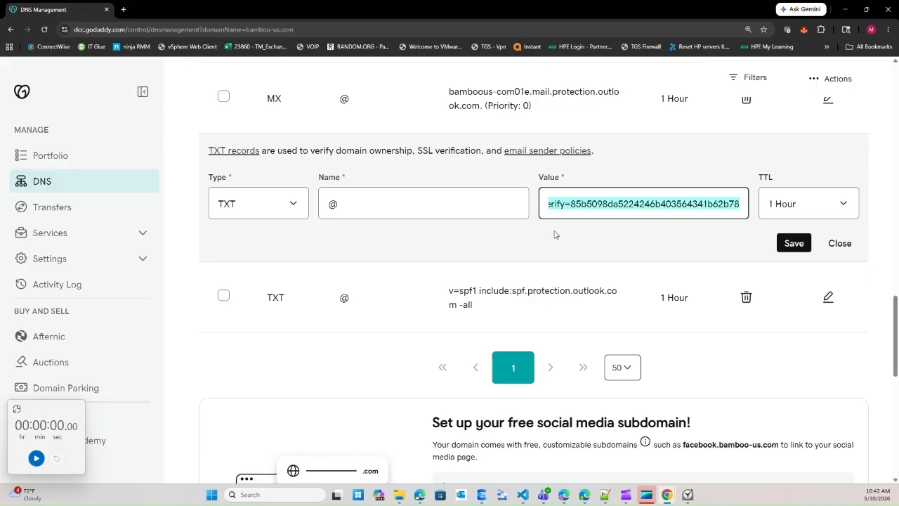
key(ctrl+v)
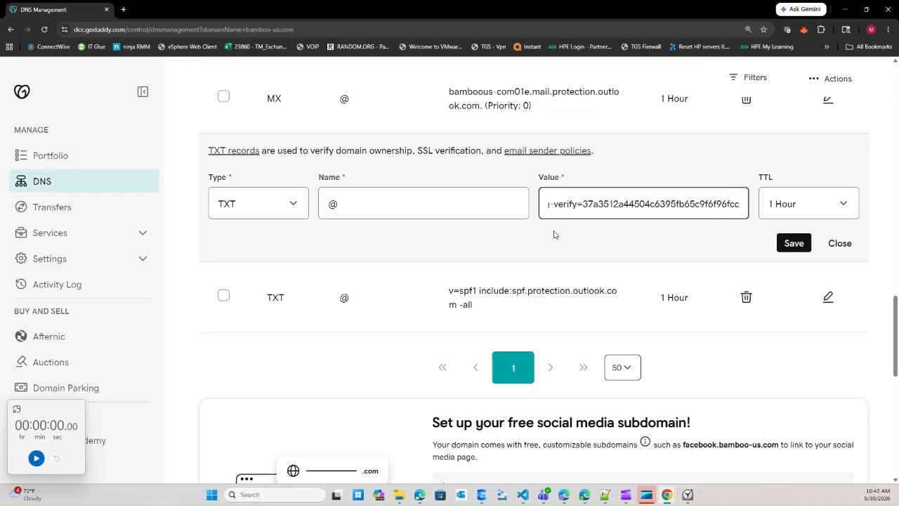
click(847, 208)
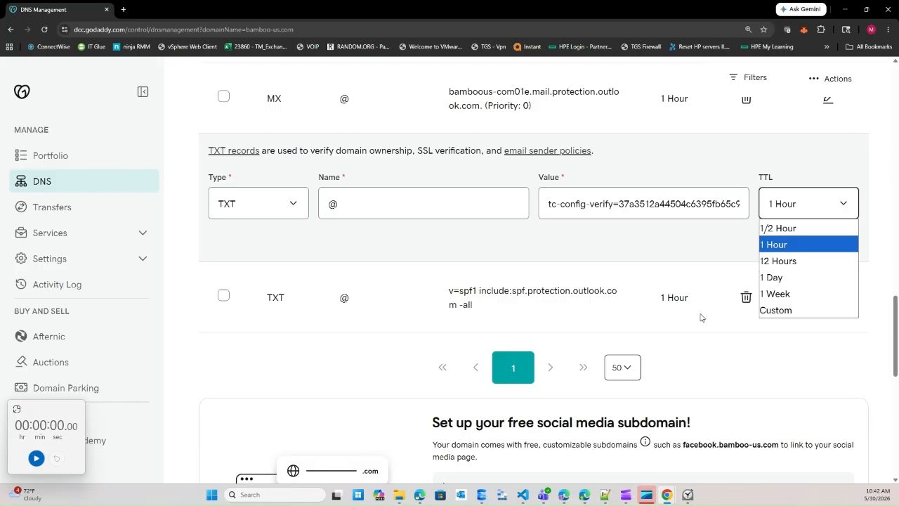
click(729, 255)
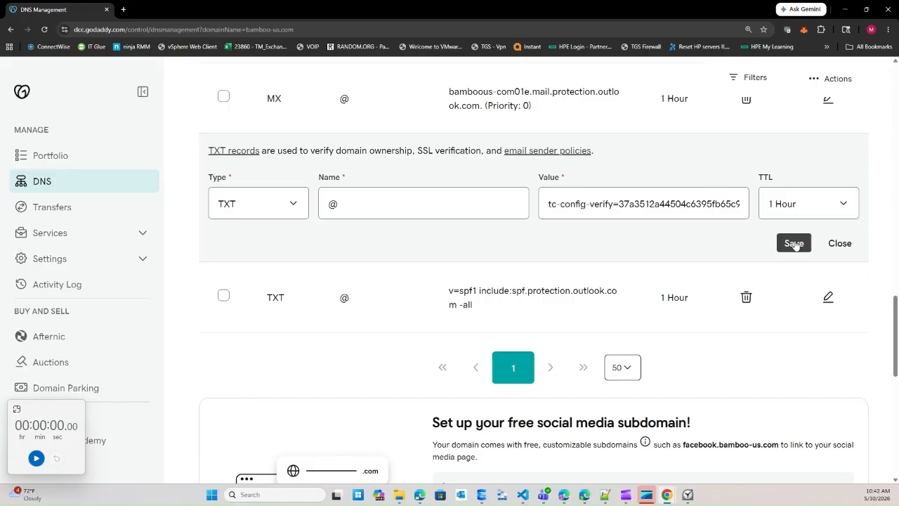
click(795, 243)
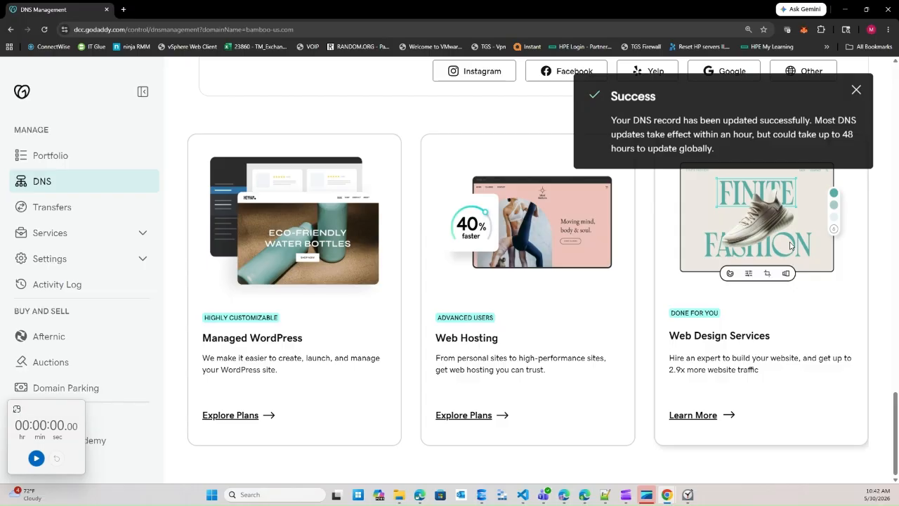
- Run VERIFY DNS RECORD in the portal twice; both report no matching TXT record on bamboo-us.com
click(845, 12)
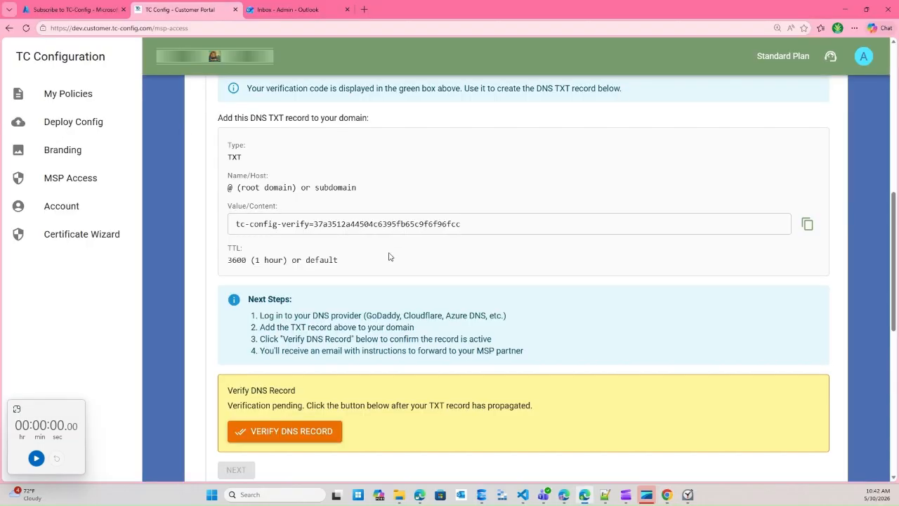
click(280, 436)
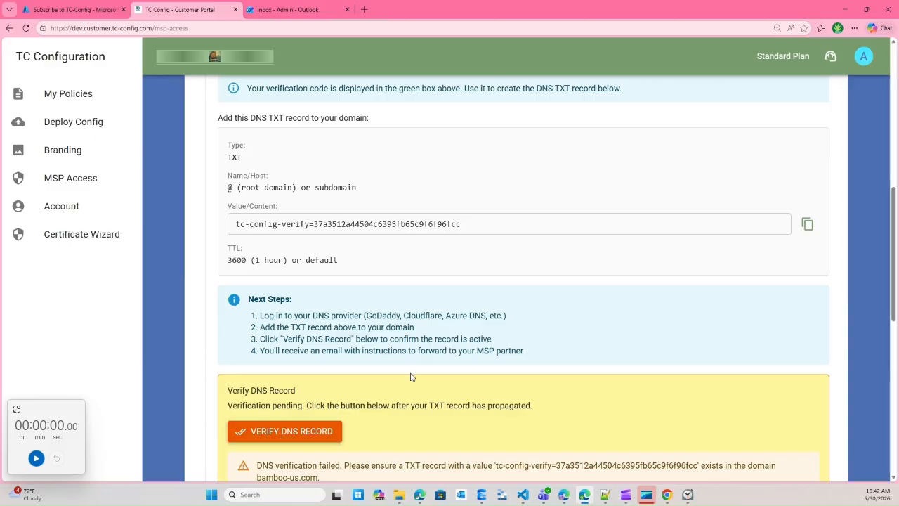
scroll(411, 376, down, 2)
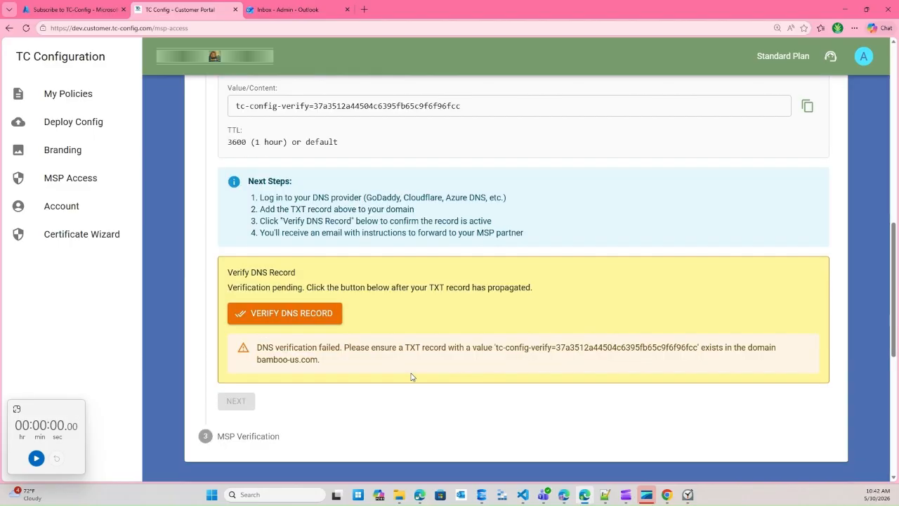
scroll(411, 377, down, 1)
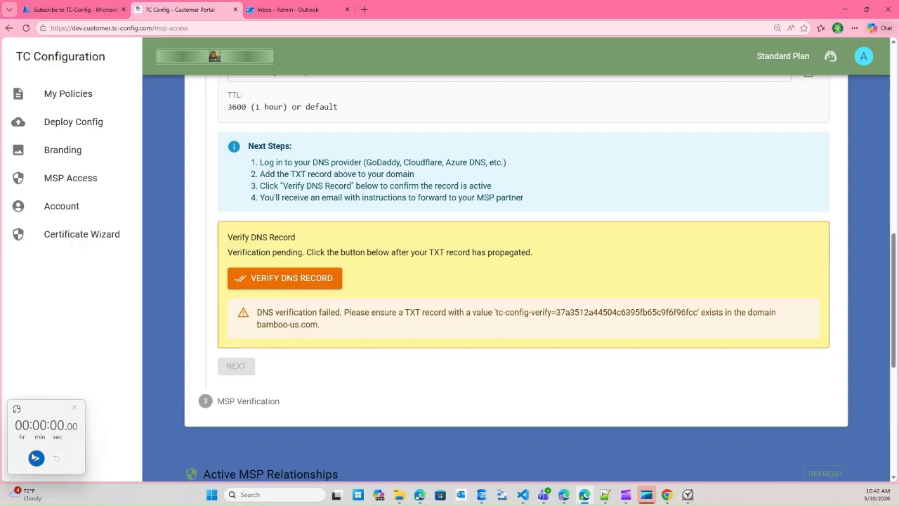
click(74, 407)
click(330, 275)
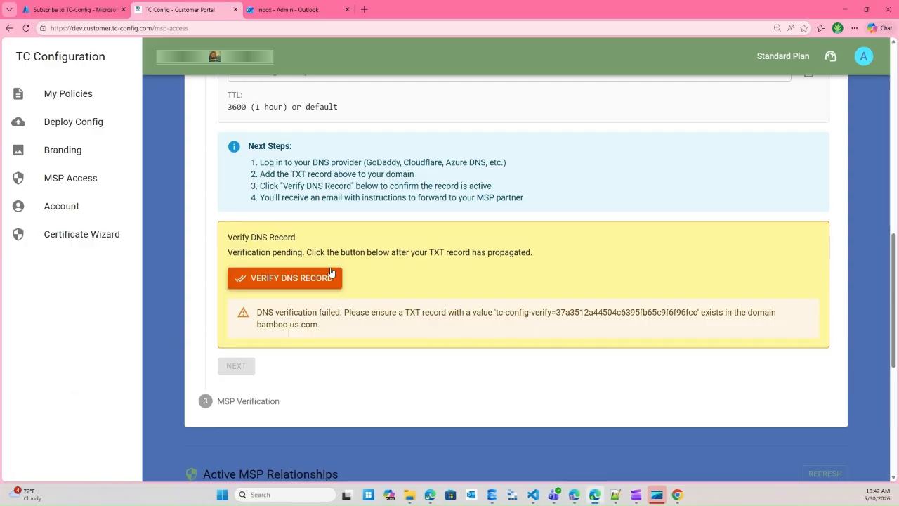
- Re-run the DNS record verification and scroll to the still-empty Active MSP Relationships section
click(274, 278)
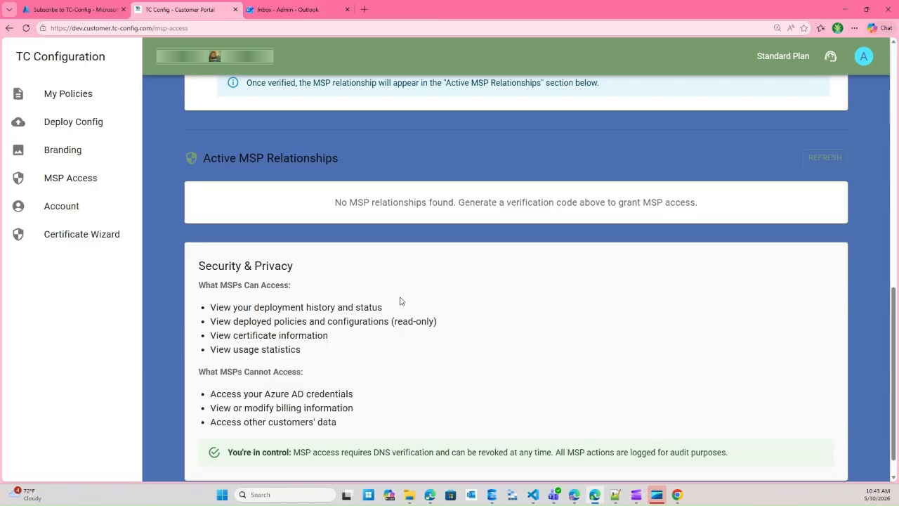
scroll(400, 301, down, 1)
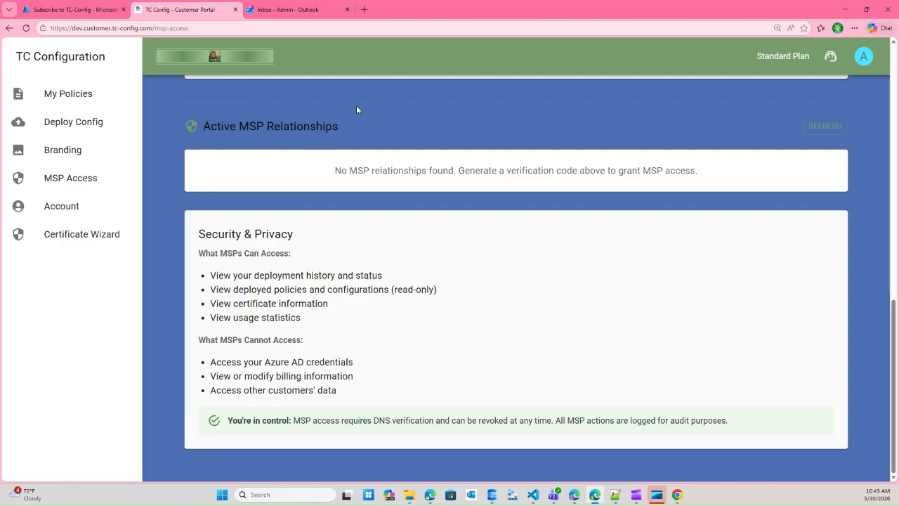
- Read the TC-Config MSP verification code email in Outlook, then refresh the inbox for new mail
click(278, 10)
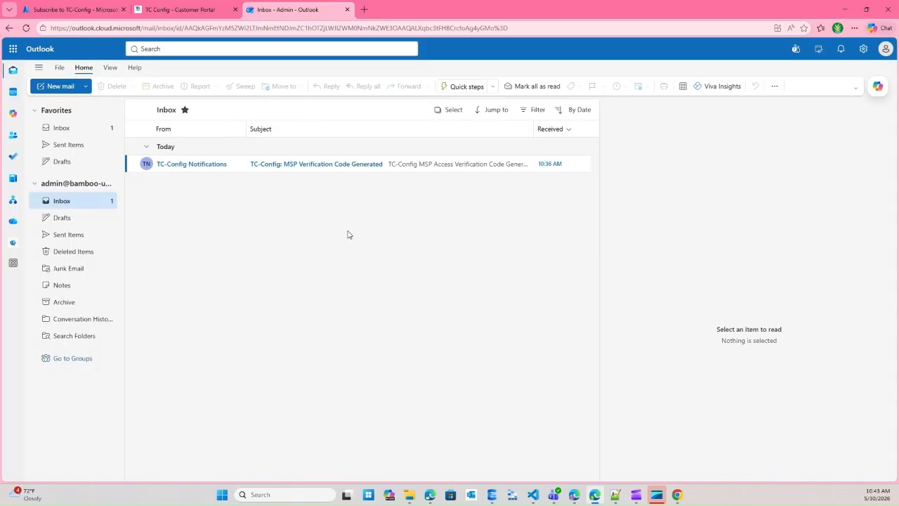
click(276, 166)
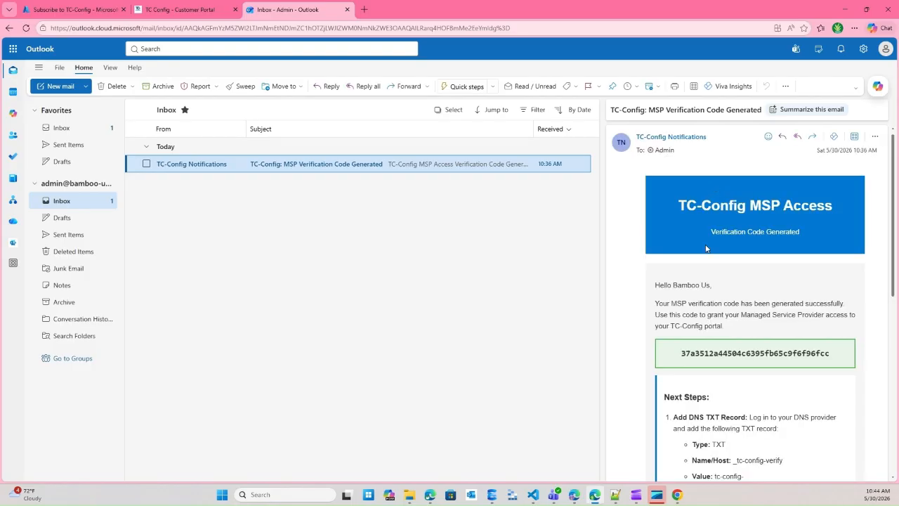
scroll(745, 295, down, 1)
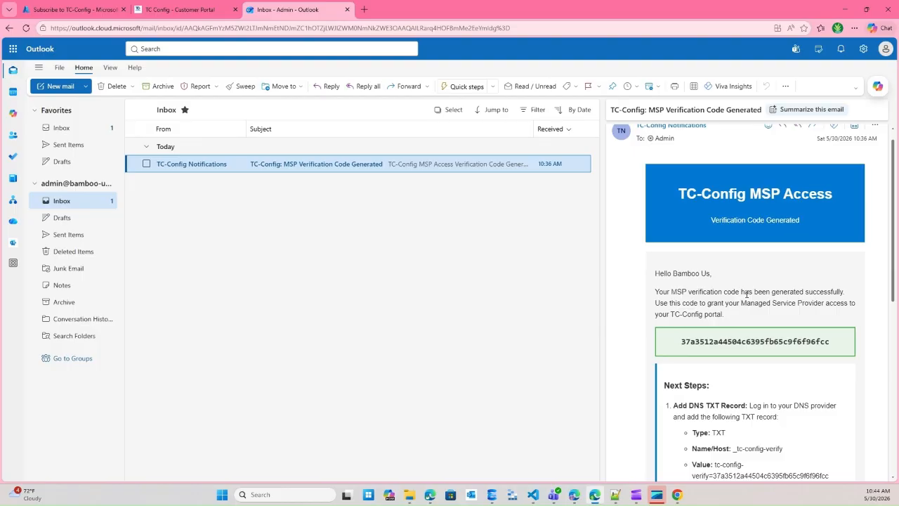
scroll(746, 295, up, 1)
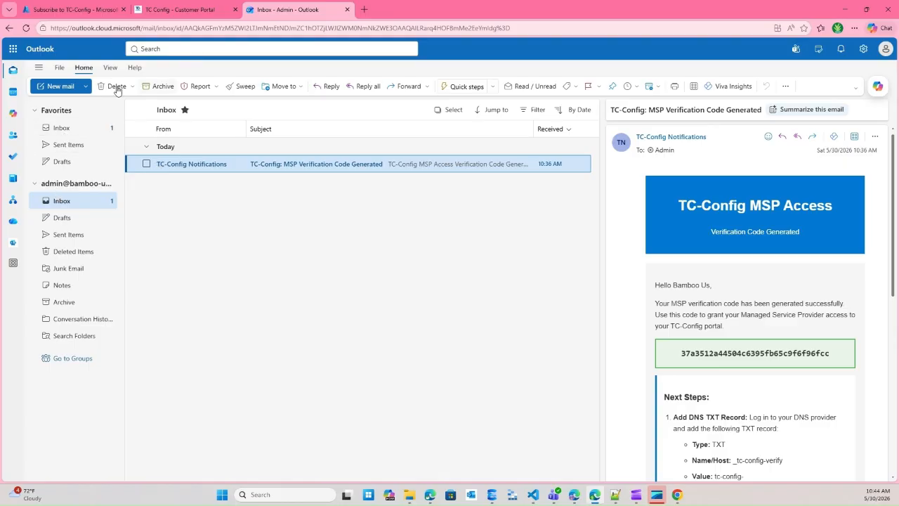
click(26, 29)
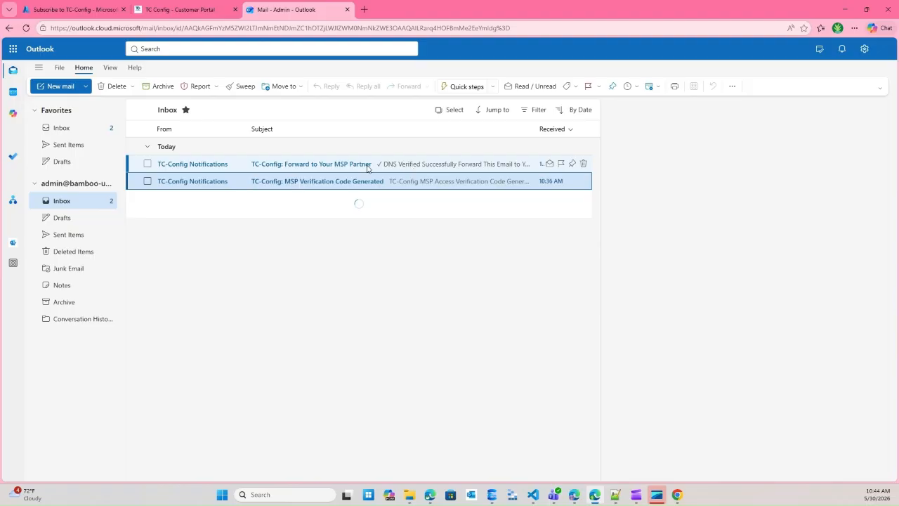
- Pop out the 'Forward to Your MSP Partner' email, read through it, and open a forward draft
click(320, 168)
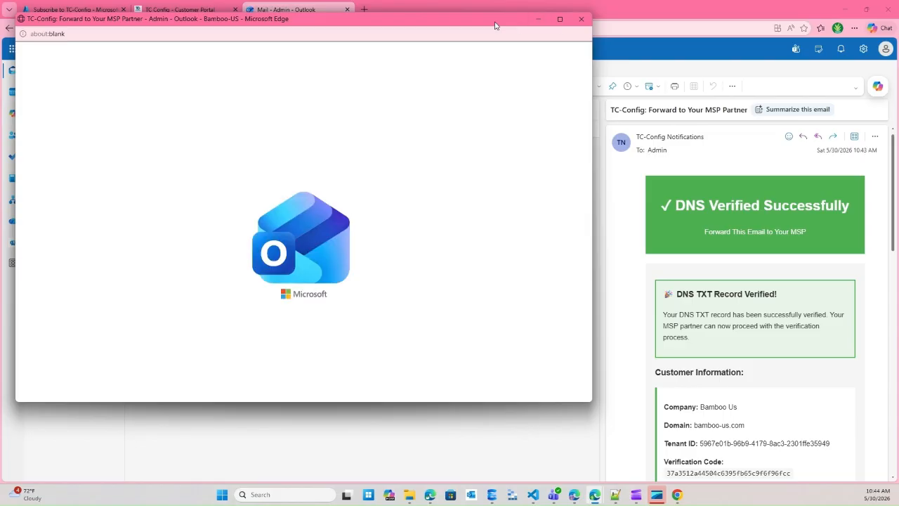
drag(495, 26, 644, 54)
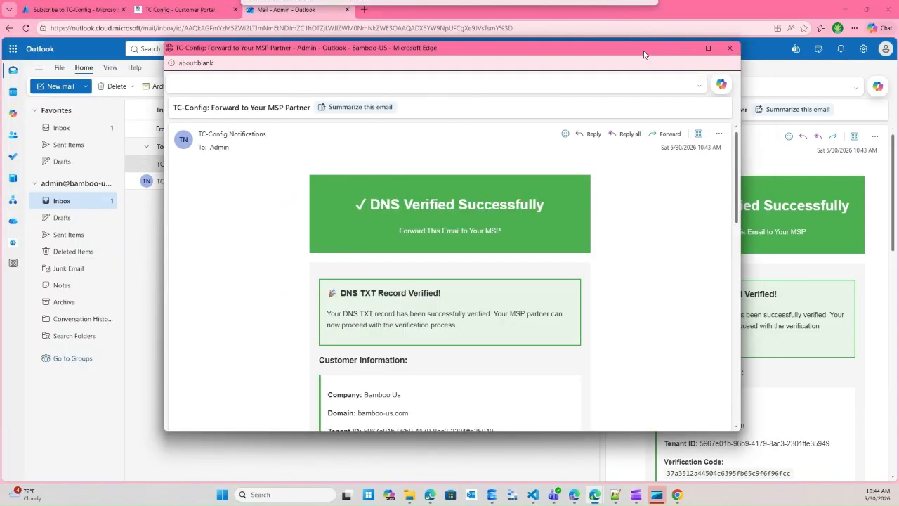
scroll(617, 203, down, 4)
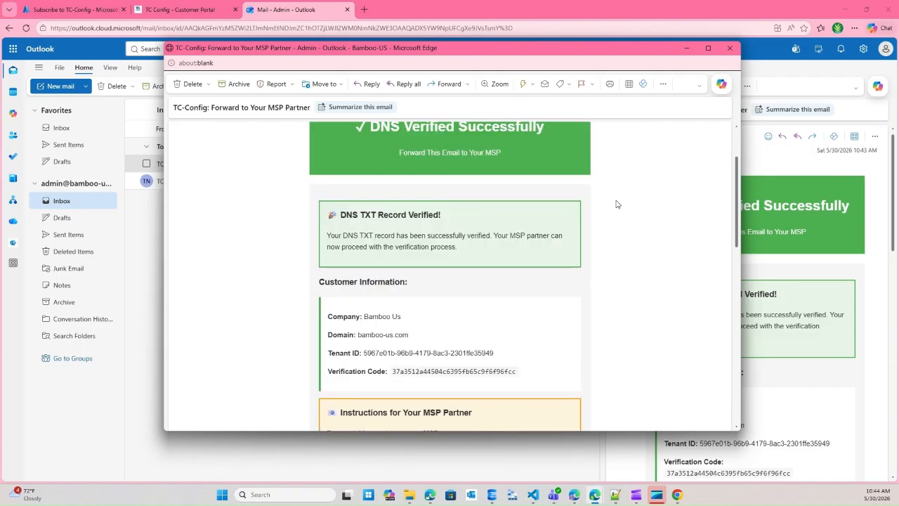
scroll(617, 203, down, 1)
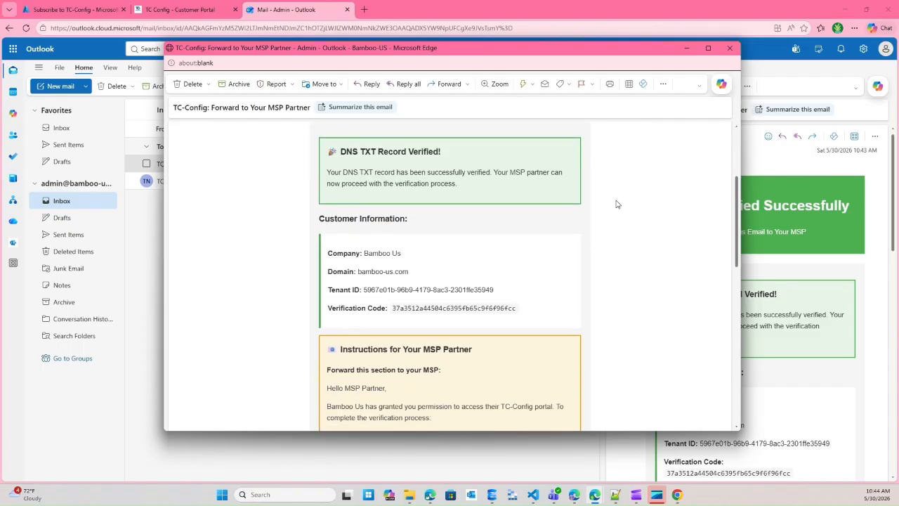
scroll(617, 203, down, 2)
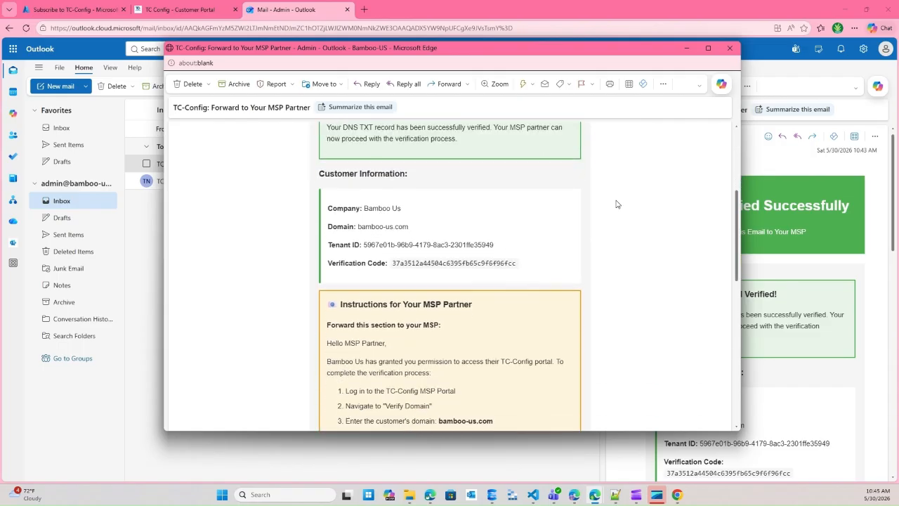
scroll(615, 204, down, 3)
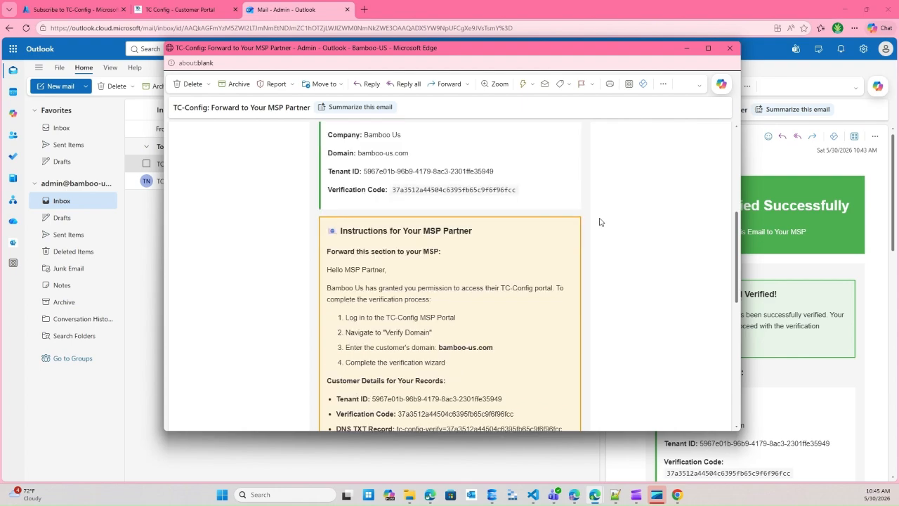
scroll(599, 221, down, 4)
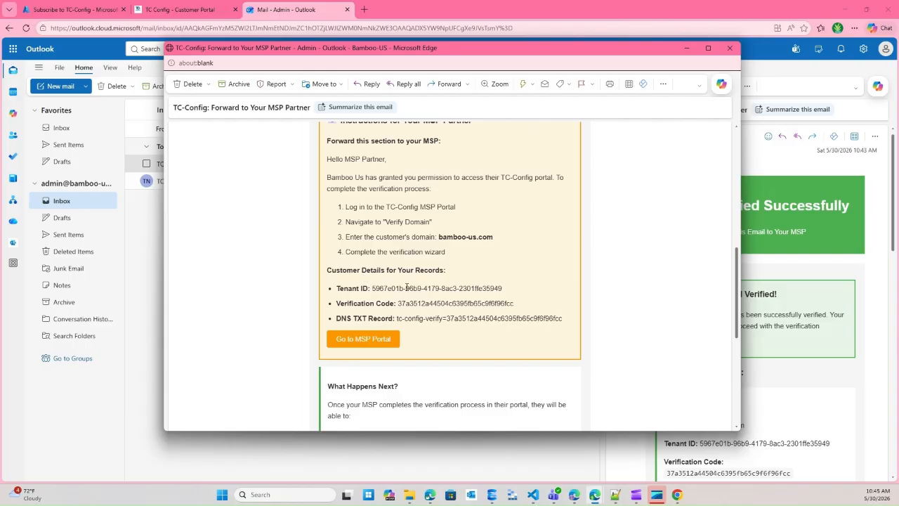
scroll(425, 288, down, 1)
drag(436, 224, 484, 226)
drag(493, 225, 439, 225)
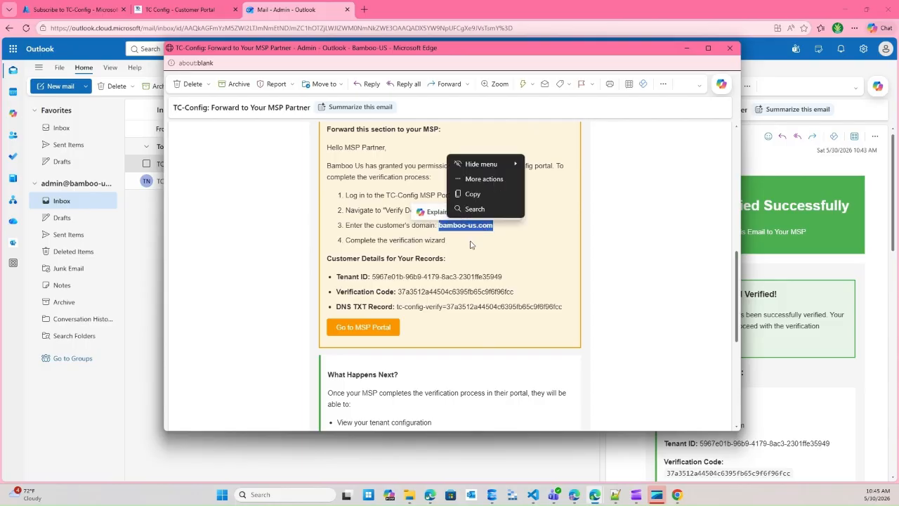
click(634, 175)
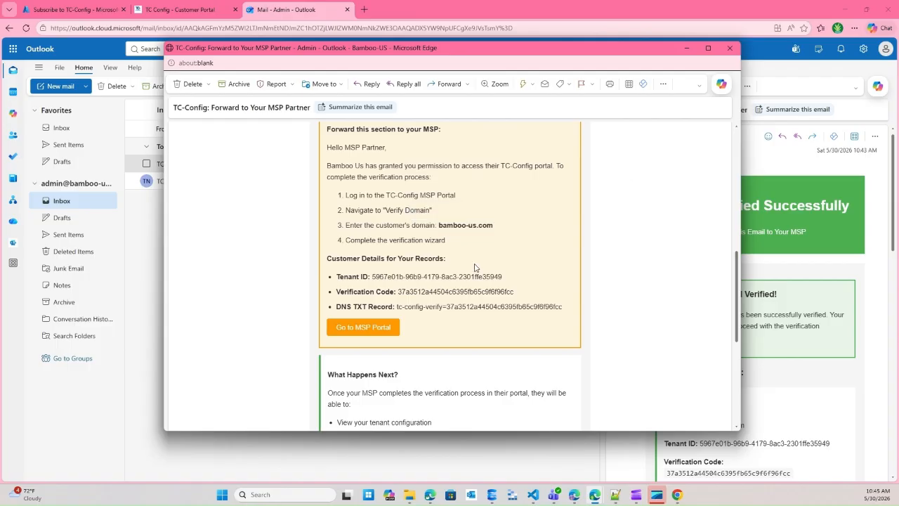
scroll(474, 267, up, 8)
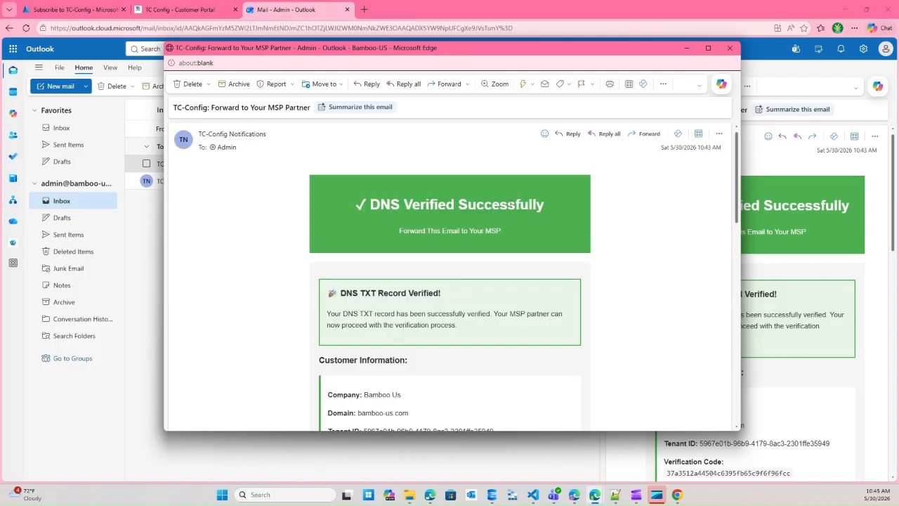
click(641, 136)
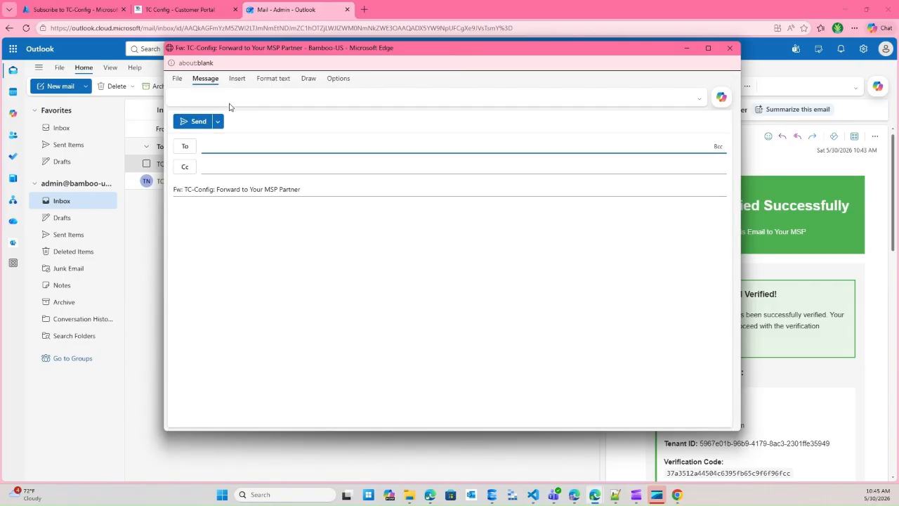
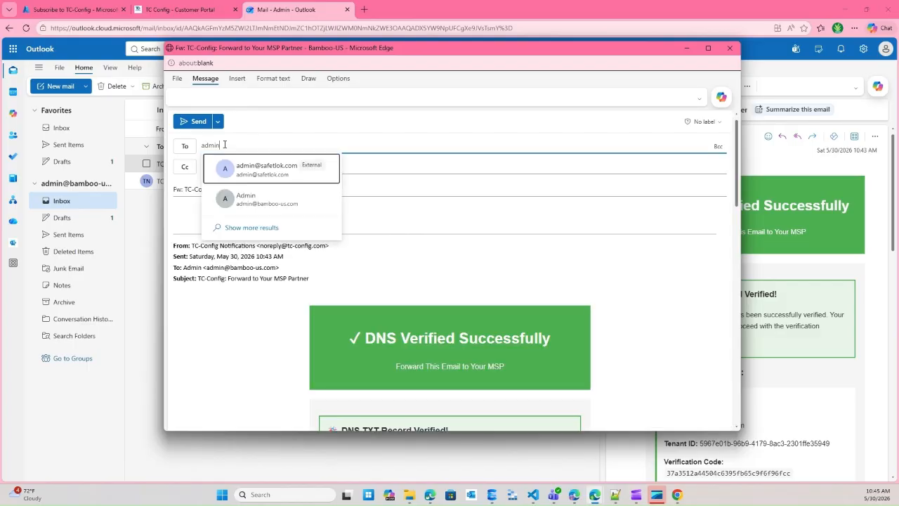
- Address the forward to the MSP's admin address at safetlok.com and send it
click(264, 175)
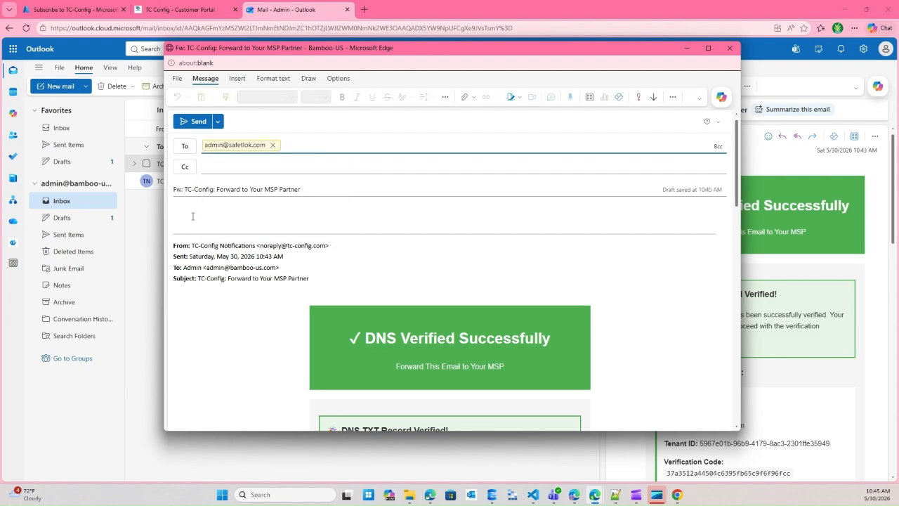
click(193, 124)
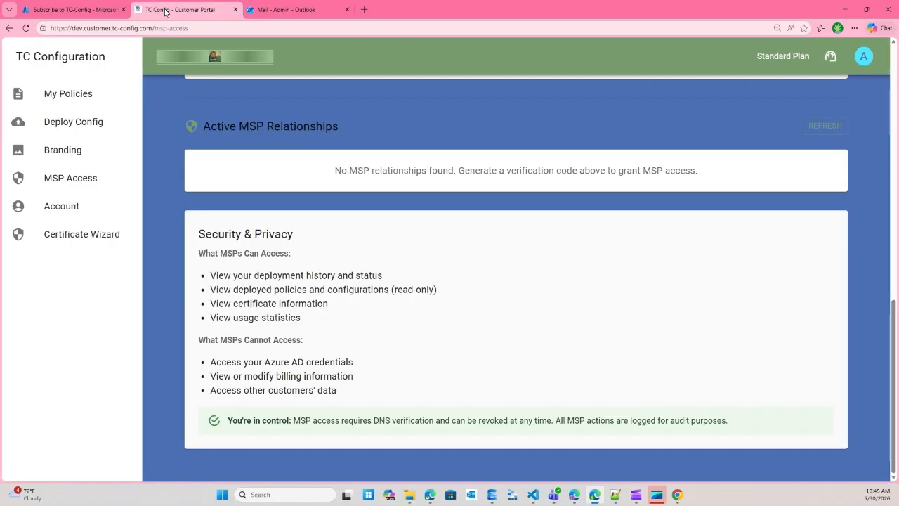
- Check the portal's Active MSP Relationships, then return to the Azure Subscribe to TC-Config page
click(158, 11)
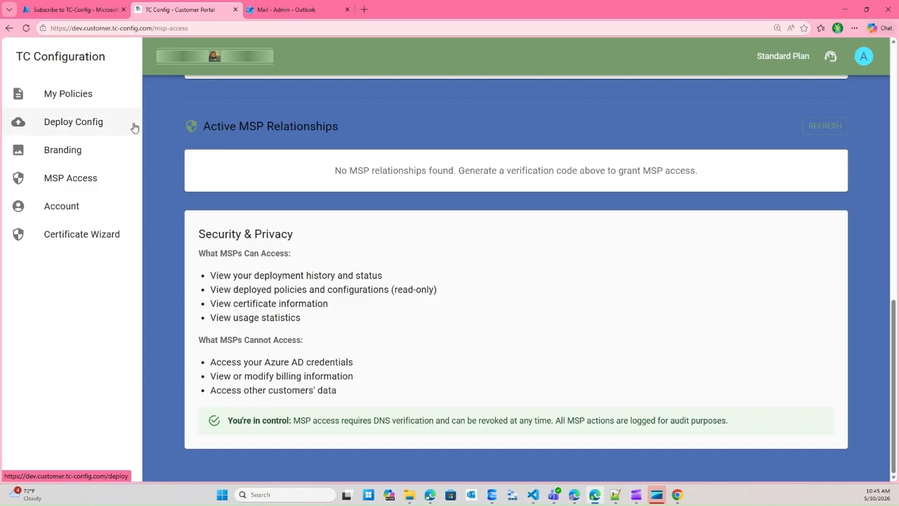
click(48, 12)
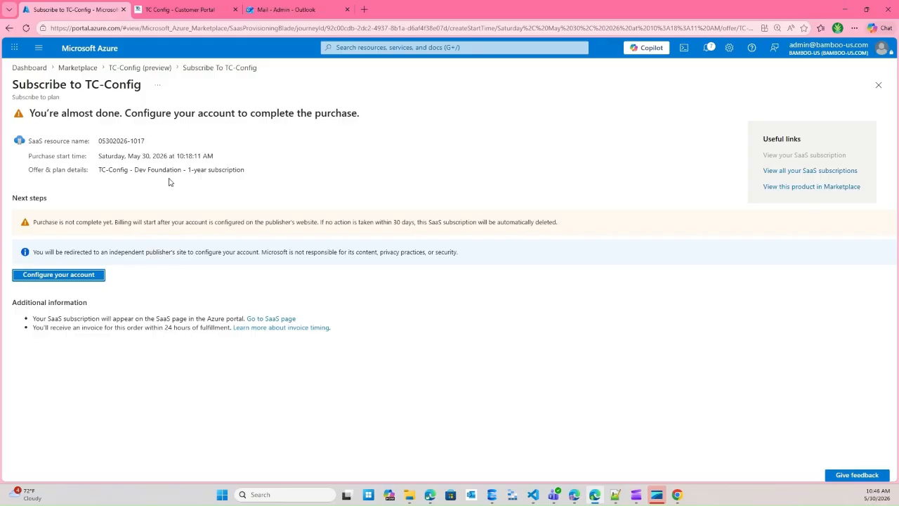
- Confirm Entra ID cross-tenant access settings show 0 organizations, then return to the Bamboo-us overview
click(38, 49)
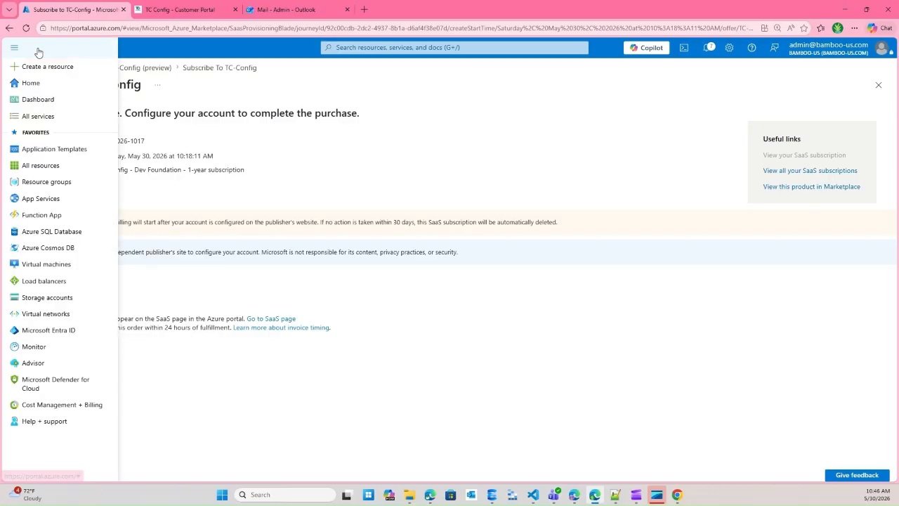
click(35, 333)
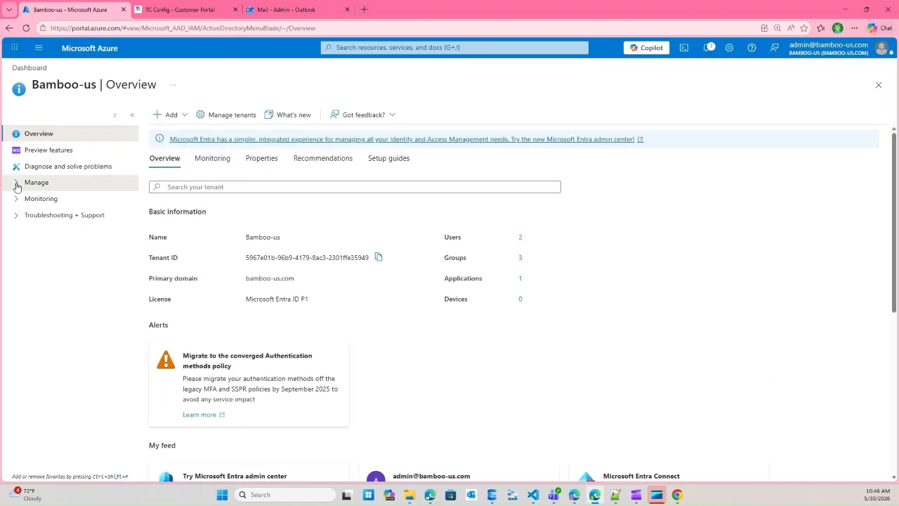
click(17, 184)
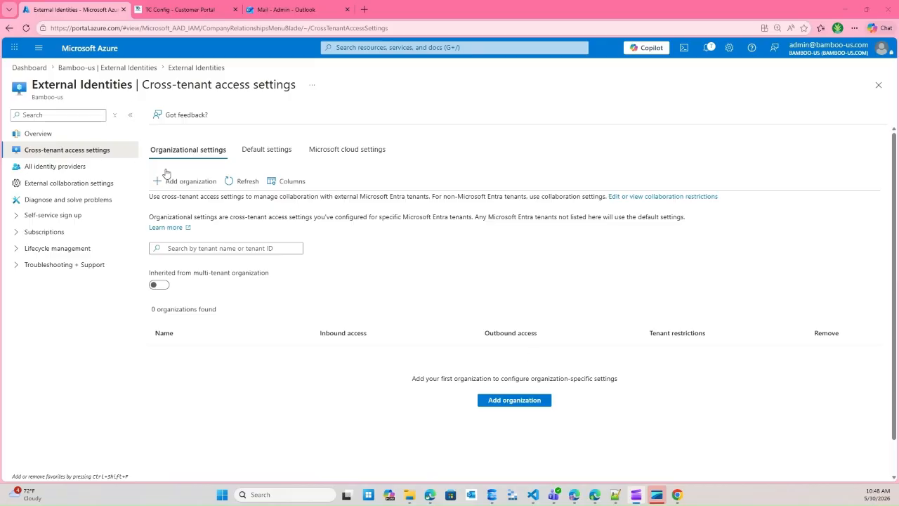
click(77, 68)
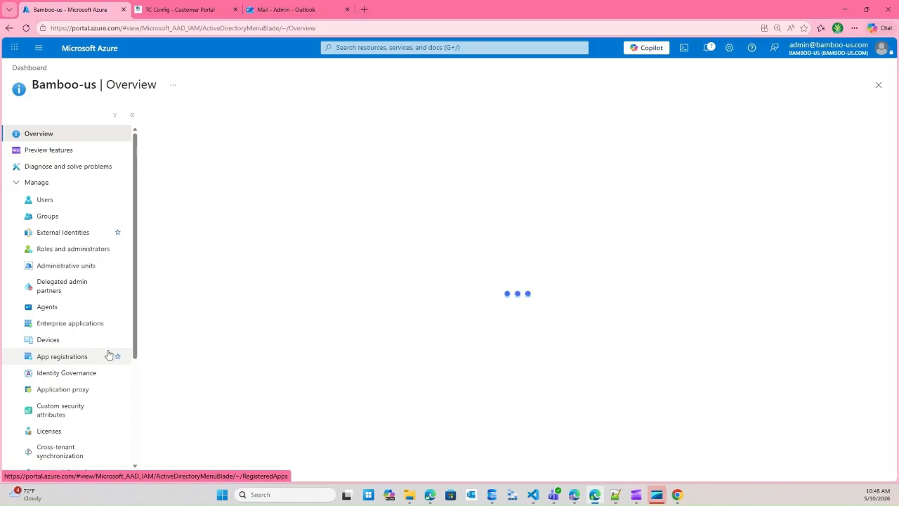
- Check that Bamboo-us has 2 member users, then go back to the TC-Config portal
click(41, 203)
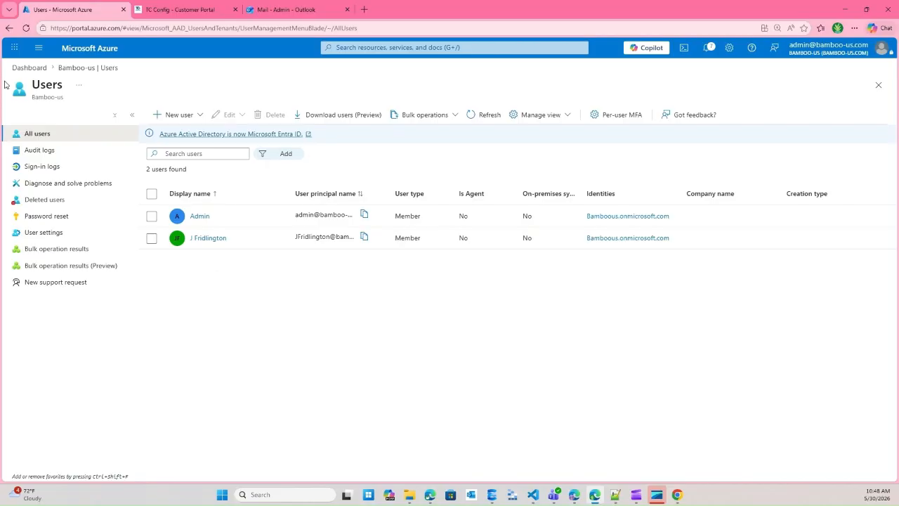
click(184, 9)
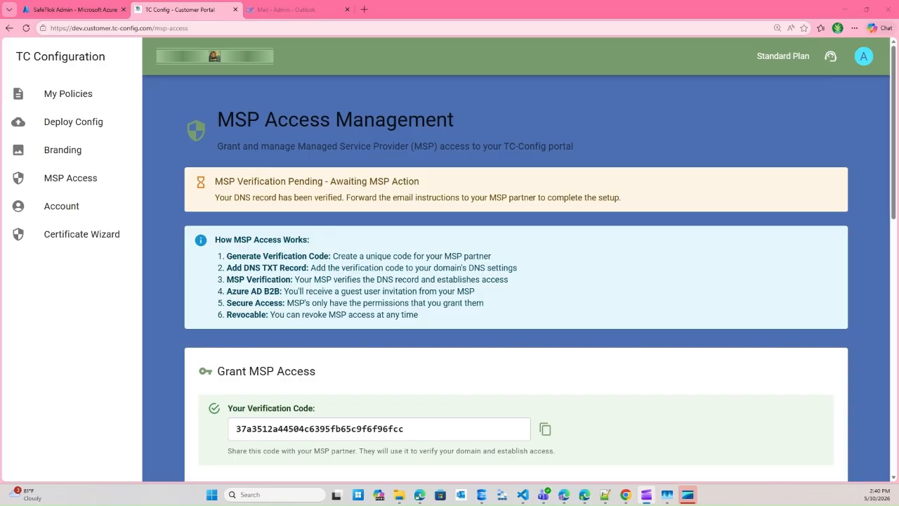
- Reload MSP Access and confirm Safetlok appears under Active MSP Relationships
click(184, 17)
key(F5)
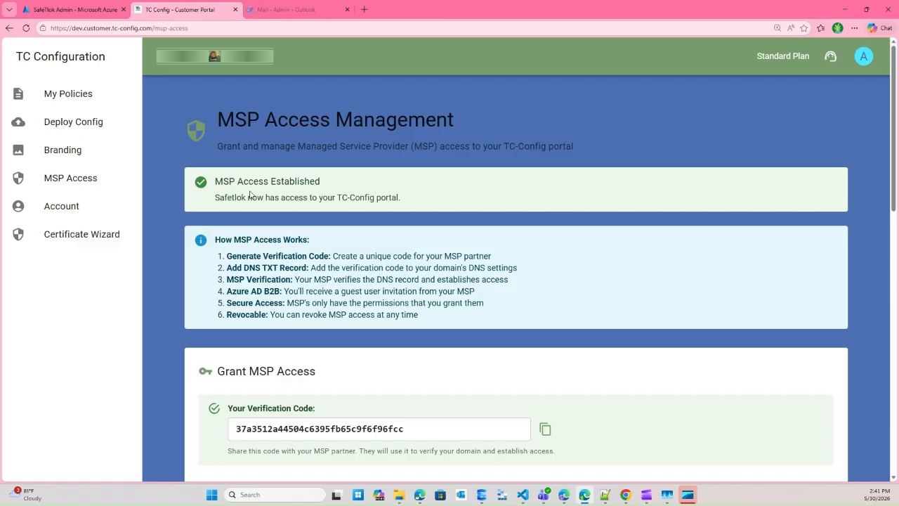
scroll(333, 191, down, 5)
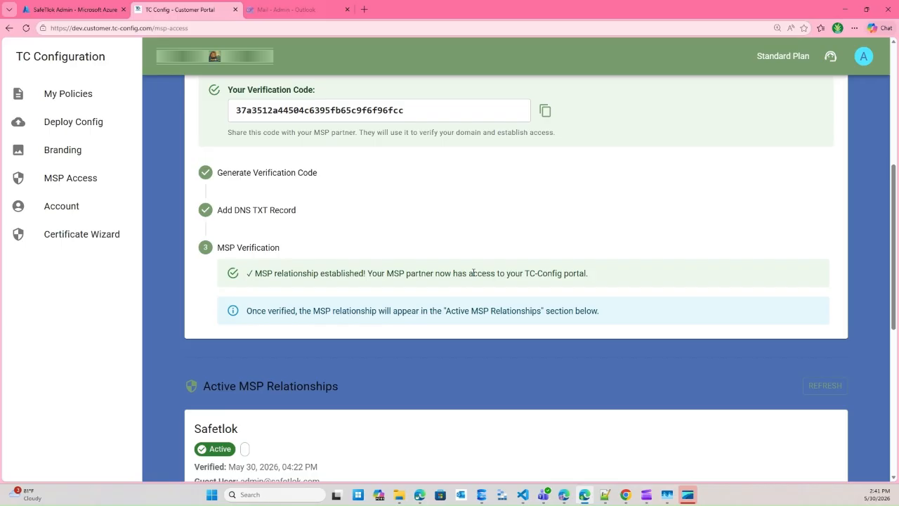
scroll(473, 273, down, 3)
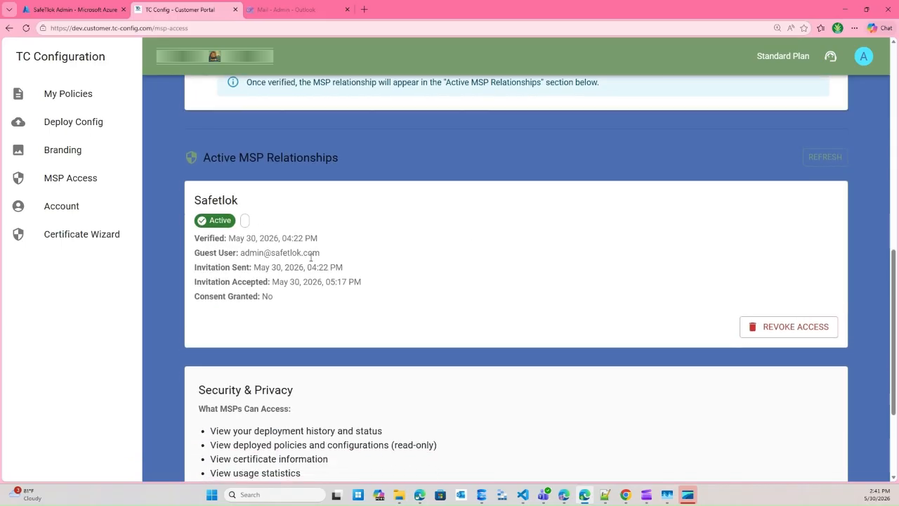
scroll(312, 258, down, 1)
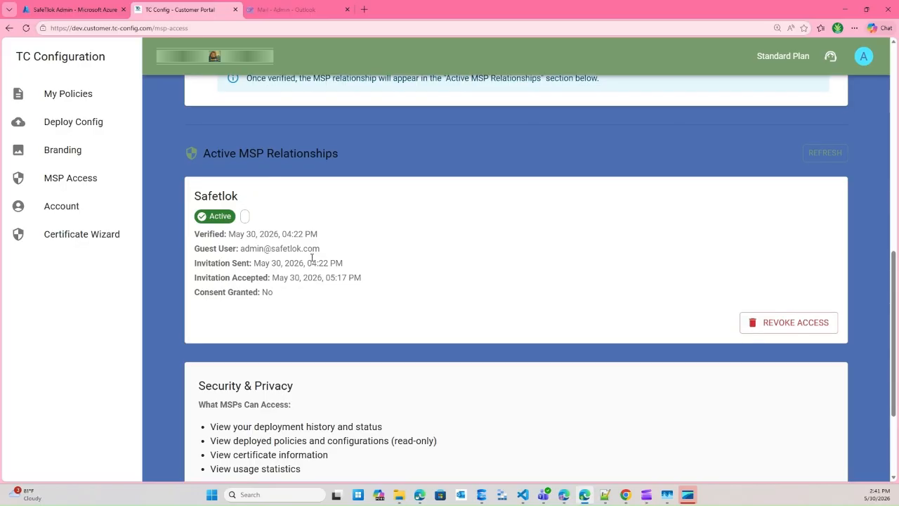
scroll(417, 267, down, 1)
scroll(415, 278, down, 2)
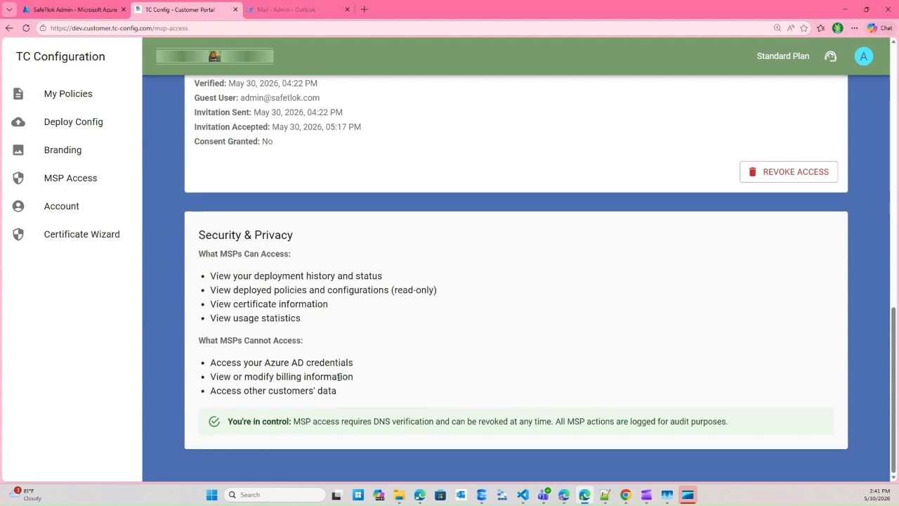
scroll(338, 377, up, 3)
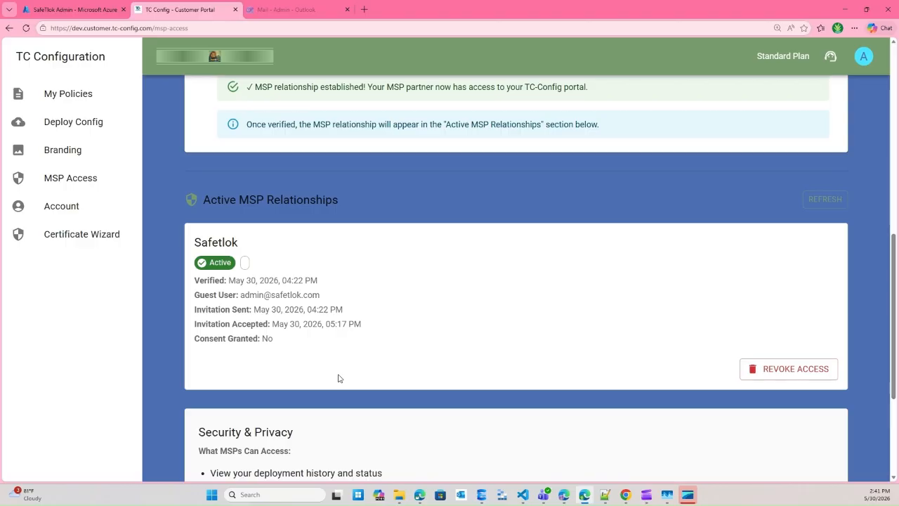